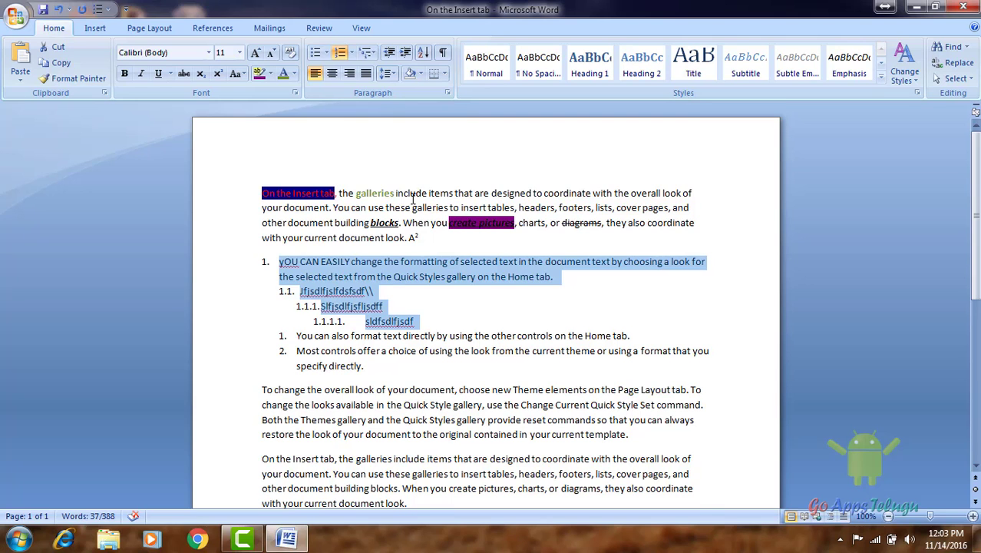
# Scroll down and select the whole 'On the Insert tab, the galleries' paragraph
pyautogui.scroll(-2, 374, 338)
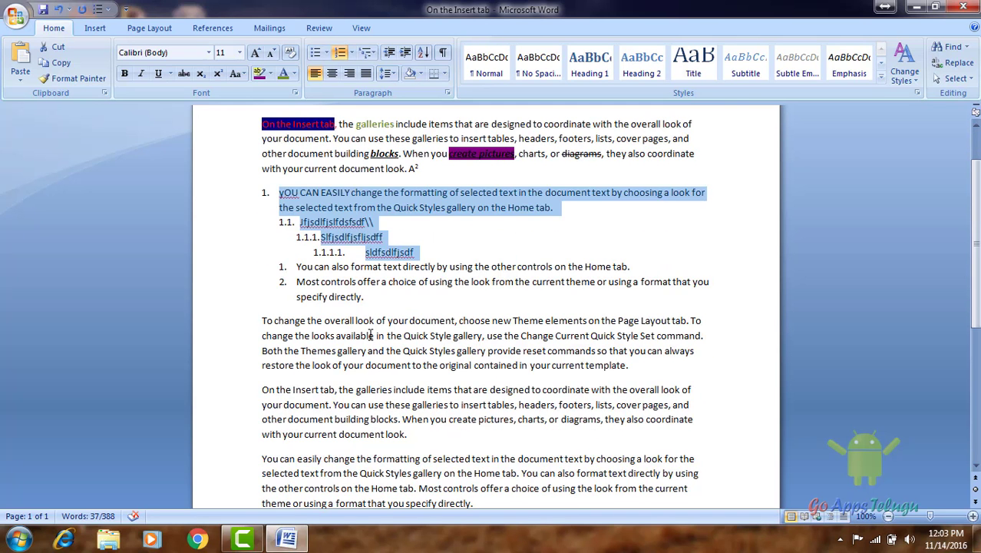
pyautogui.scroll(-2, 361, 335)
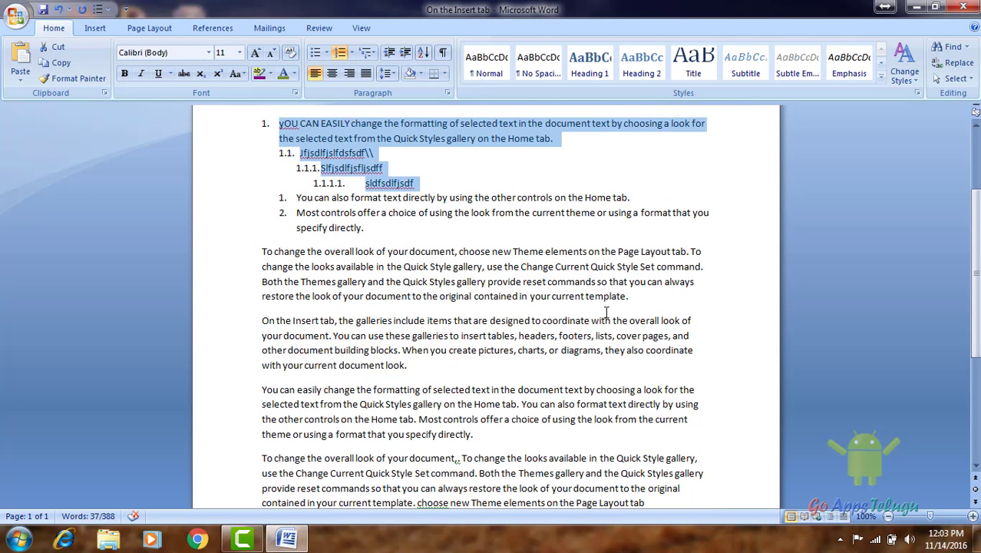
pyautogui.scroll(-1, 552, 363)
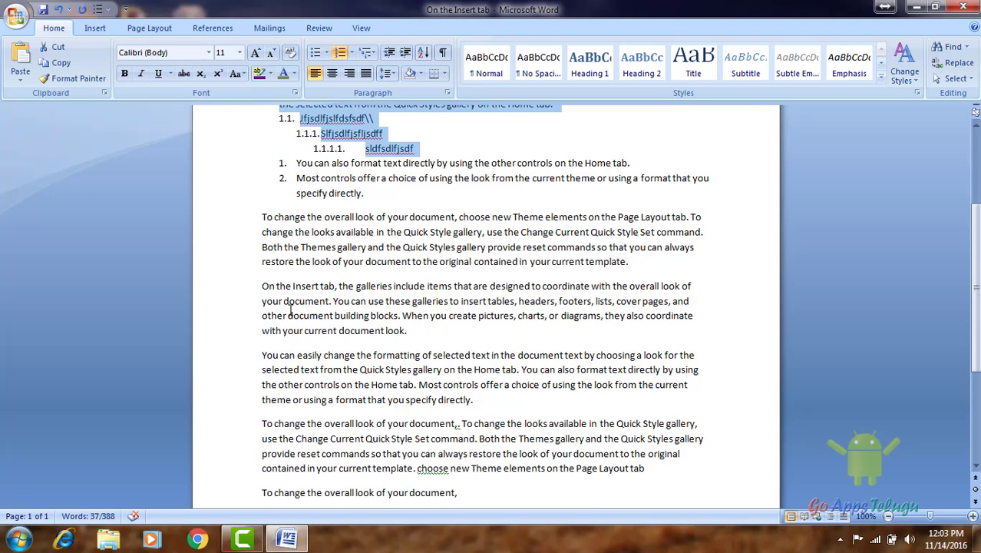
pyautogui.click(694, 288)
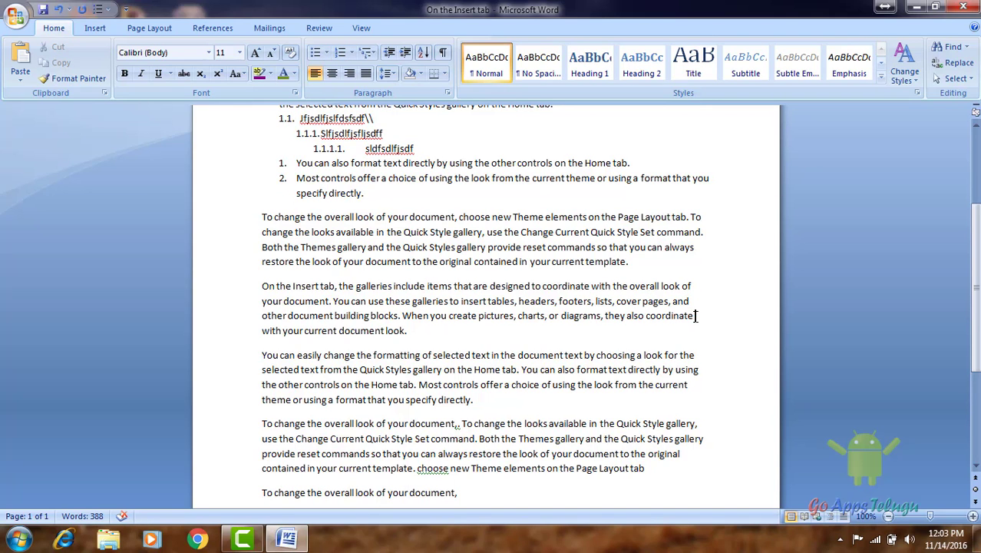
pyautogui.click(430, 336)
pyautogui.moveTo(262, 288); pyautogui.dragTo(262, 329)
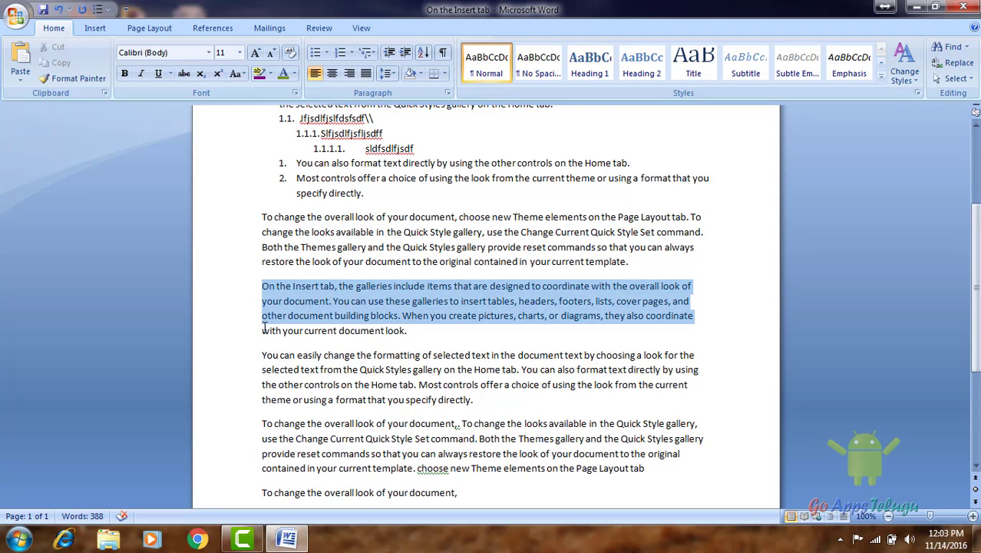
pyautogui.click(630, 288)
pyautogui.moveTo(690, 286); pyautogui.dragTo(407, 332)
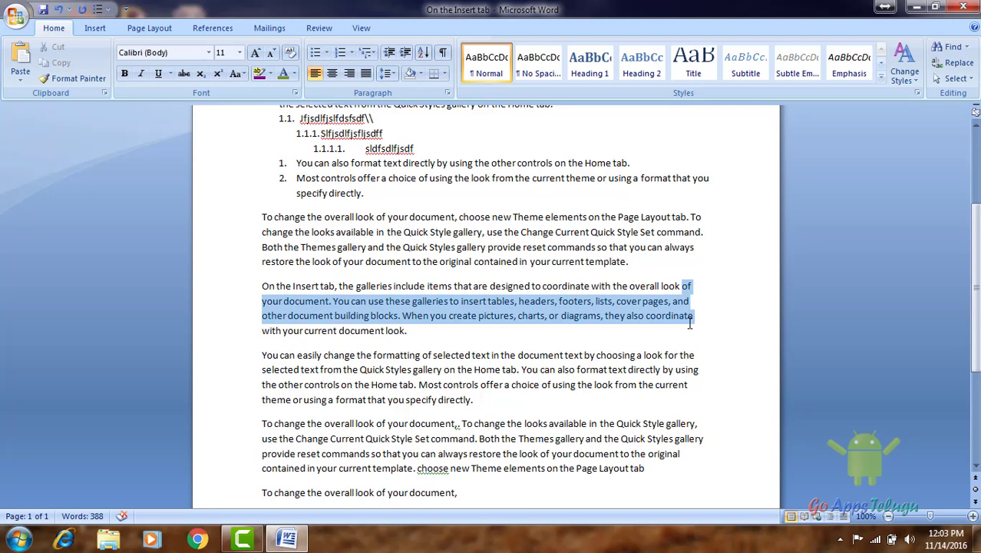
pyautogui.click(436, 355)
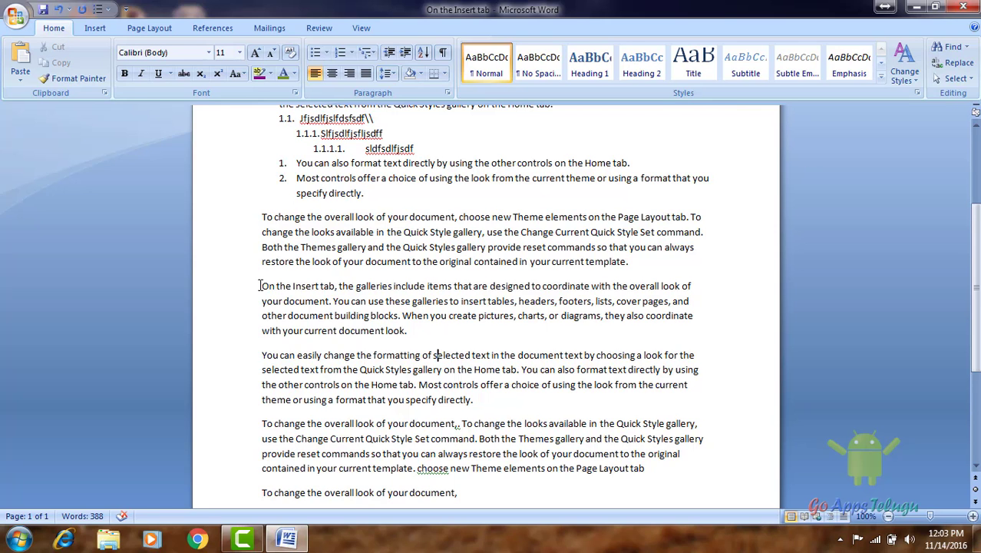
pyautogui.moveTo(260, 285); pyautogui.dragTo(430, 332)
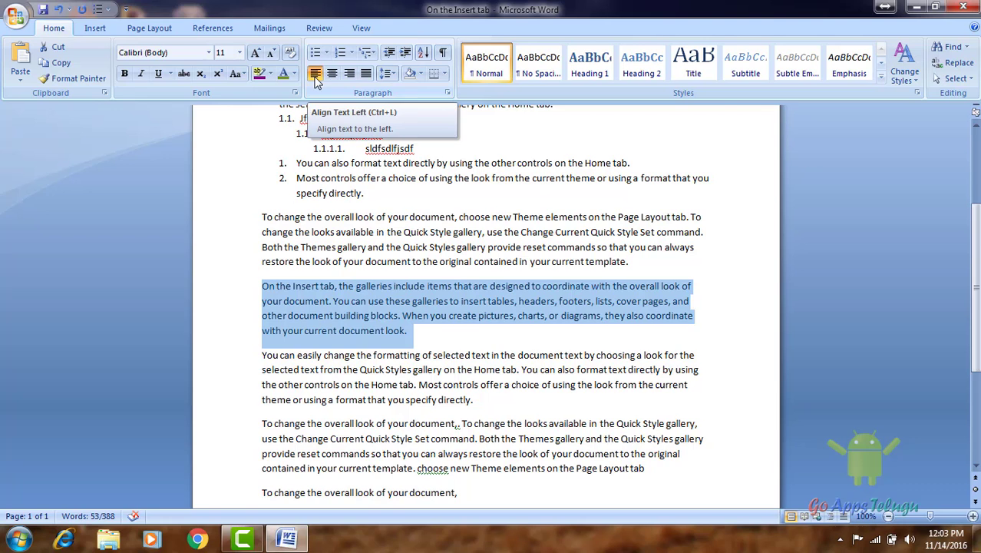
# Try centred and right alignment on the paragraph, then settle on justified
pyautogui.click(315, 77)
pyautogui.hotkey('ctrl', 'j')
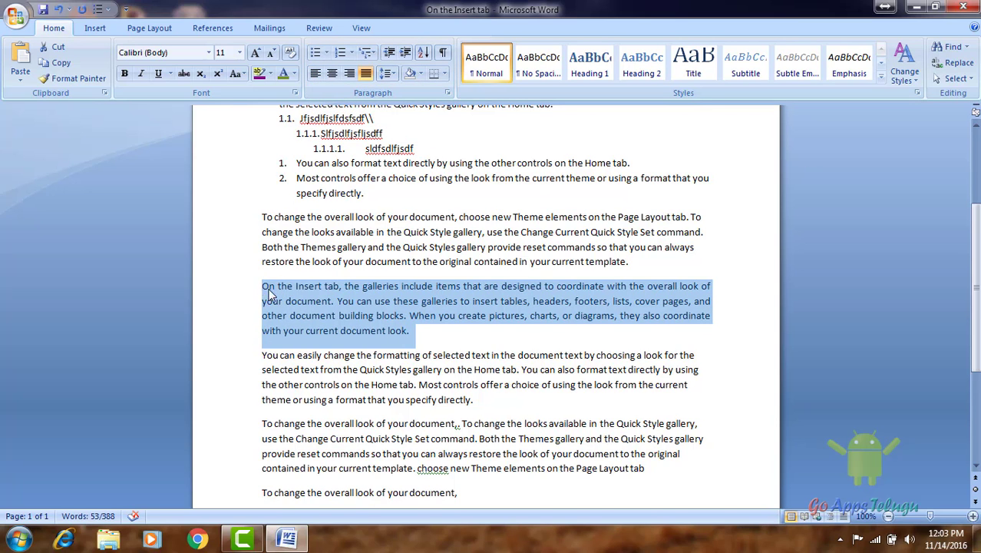
pyautogui.click(333, 74)
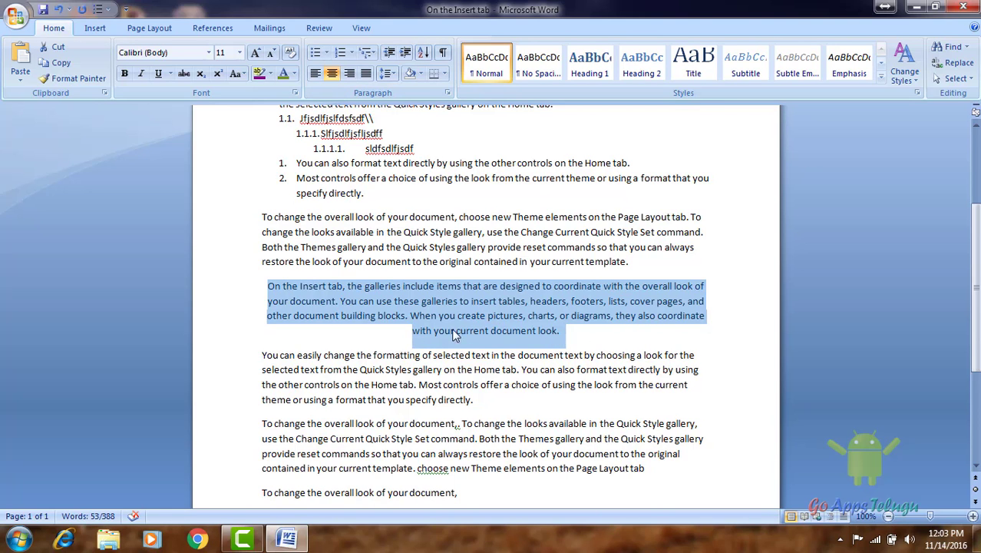
pyautogui.click(353, 75)
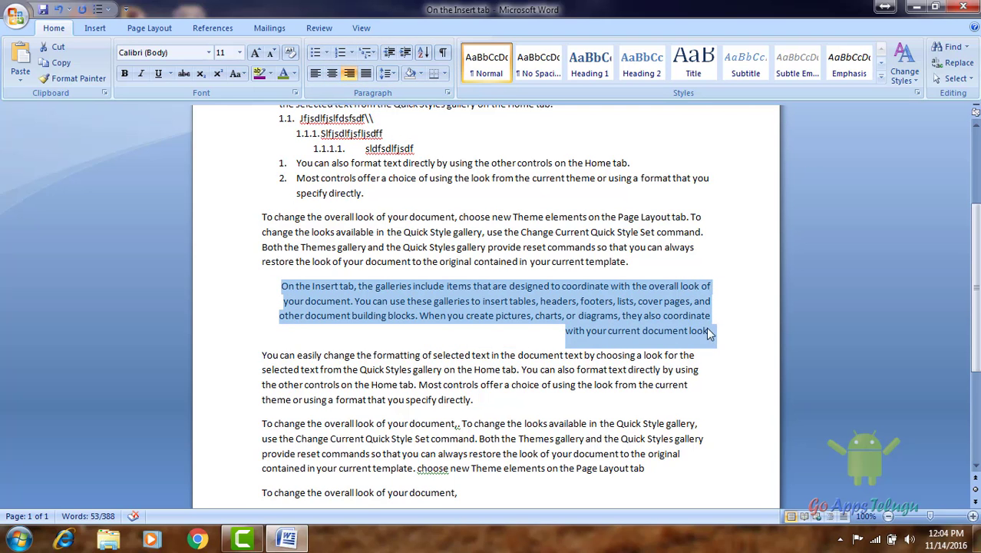
pyautogui.click(368, 73)
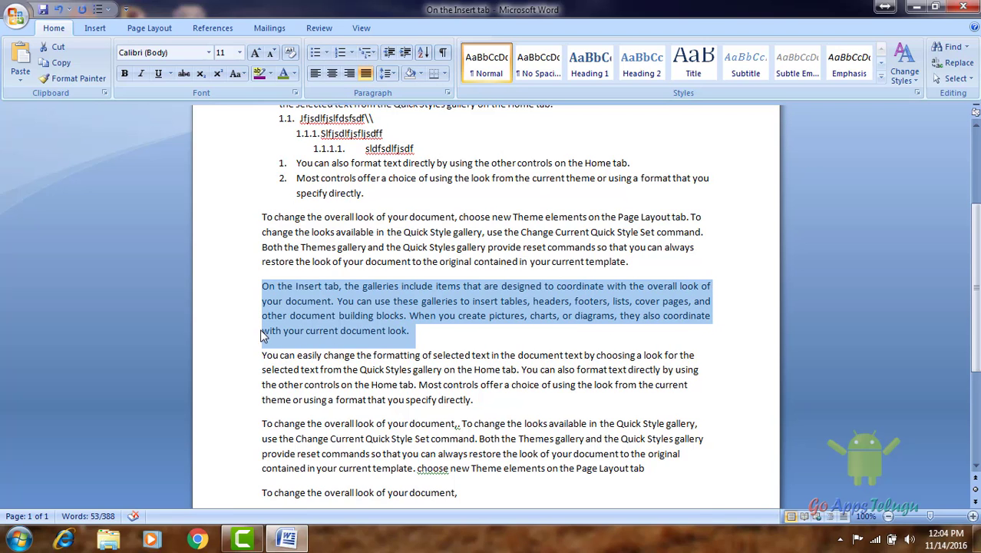
pyautogui.click(414, 331)
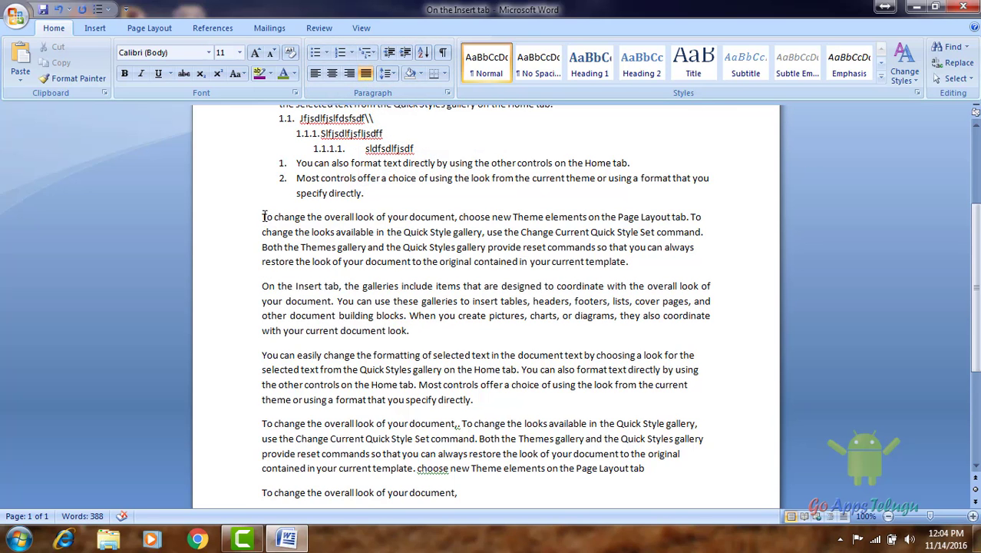
# Justify the 'To change the overall look' paragraph
pyautogui.moveTo(263, 216)
pyautogui.mouseDown()
pyautogui.moveTo(531, 258)
pyautogui.moveTo(670, 263)
pyautogui.mouseUp()
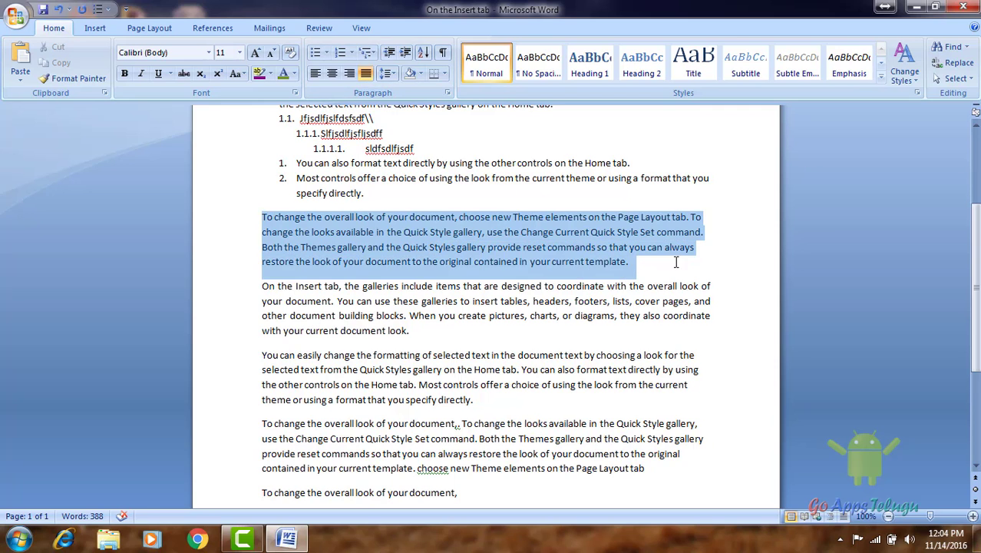
pyautogui.click(367, 73)
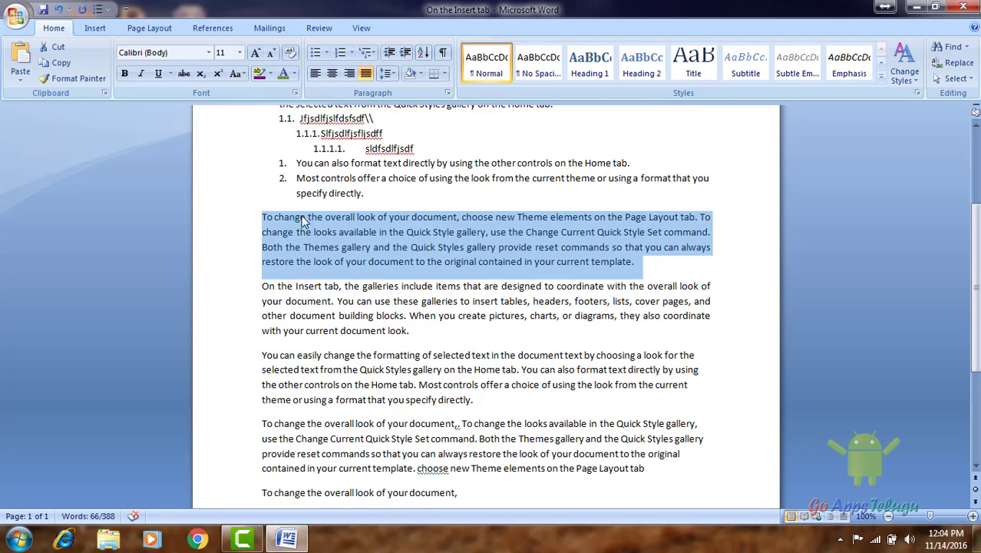
pyautogui.click(619, 284)
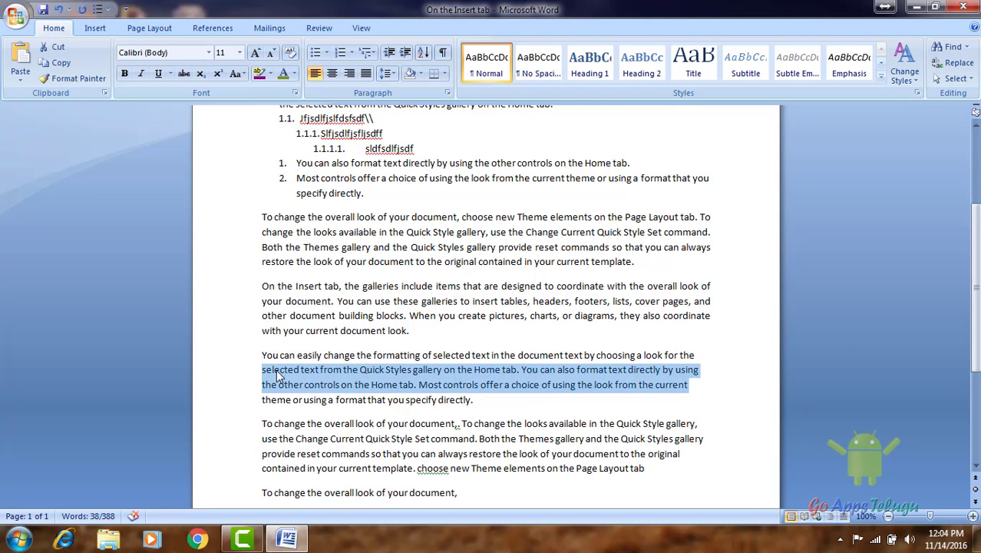
# Justify the 'You can easily change the formatting' paragraph, then scroll back up
pyautogui.moveTo(697, 354)
pyautogui.mouseDown()
pyautogui.moveTo(276, 376)
pyautogui.moveTo(491, 406)
pyautogui.mouseUp()
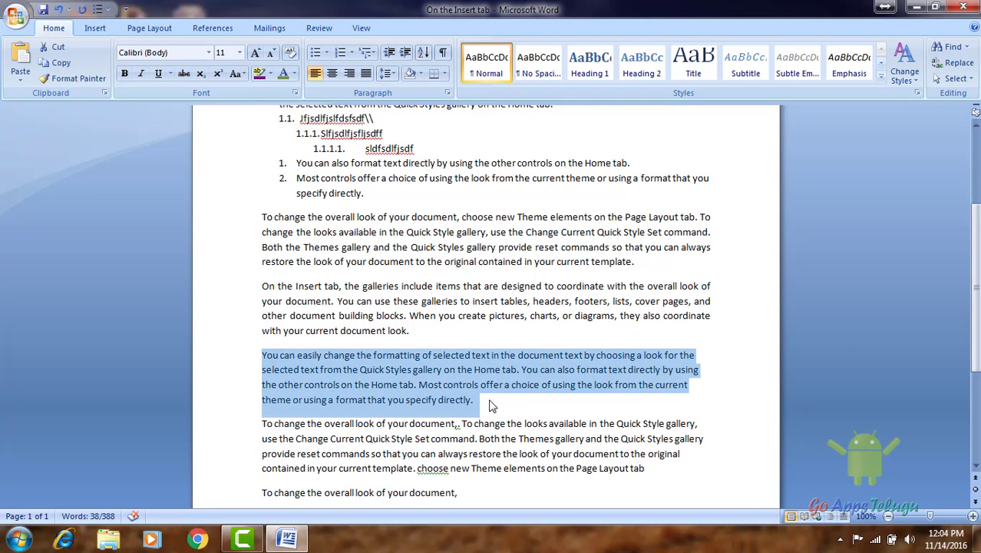
pyautogui.click(365, 73)
pyautogui.click(534, 329)
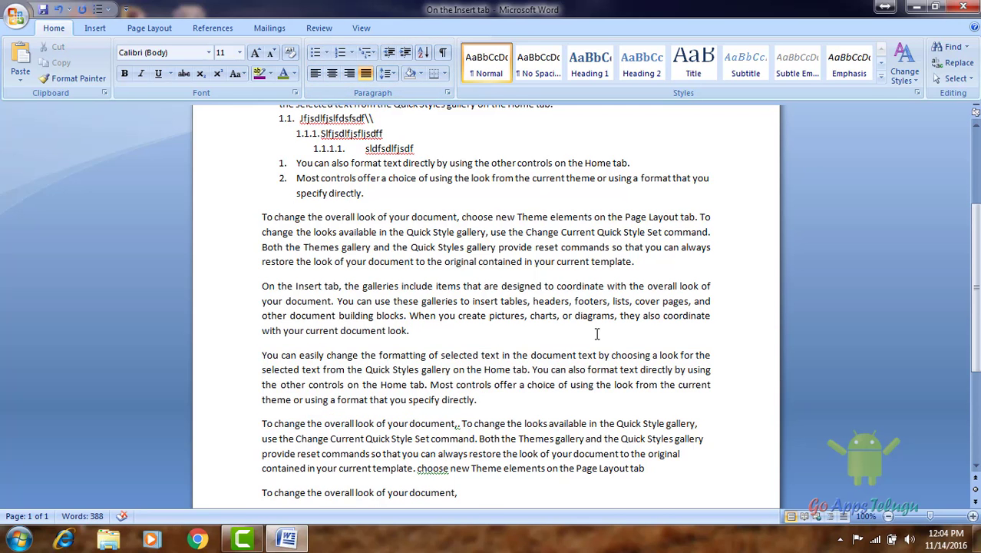
pyautogui.scroll(4, 597, 334)
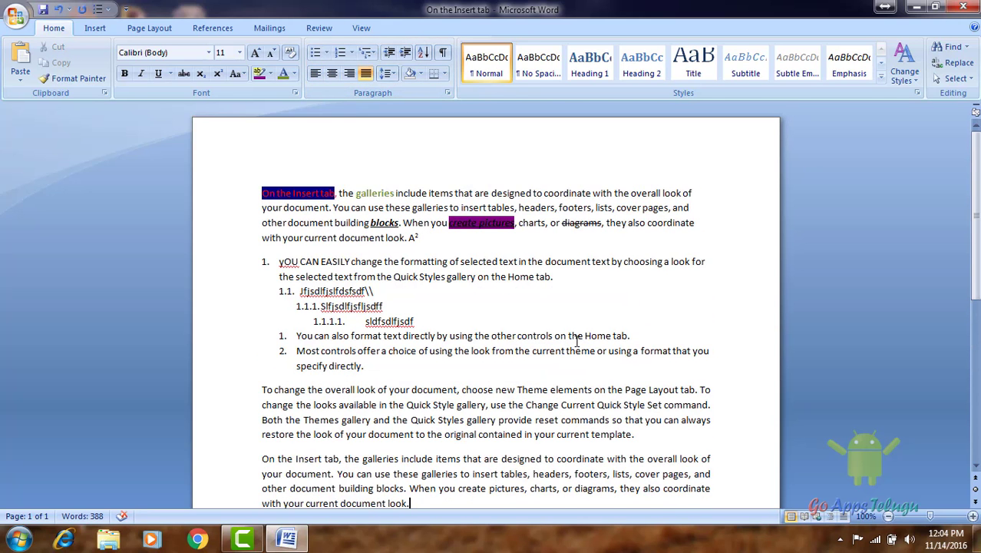
# Select the 'To change the overall look' paragraph
pyautogui.click(387, 73)
pyautogui.click(386, 73)
pyautogui.scroll(-2, 365, 355)
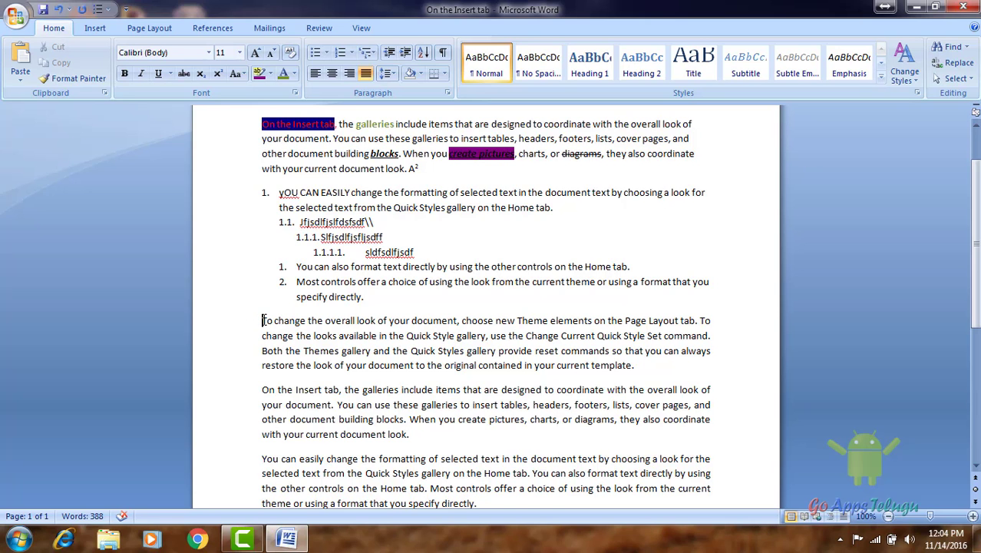
pyautogui.moveTo(263, 320)
pyautogui.mouseDown()
pyautogui.moveTo(642, 369)
pyautogui.moveTo(714, 329)
pyautogui.mouseUp()
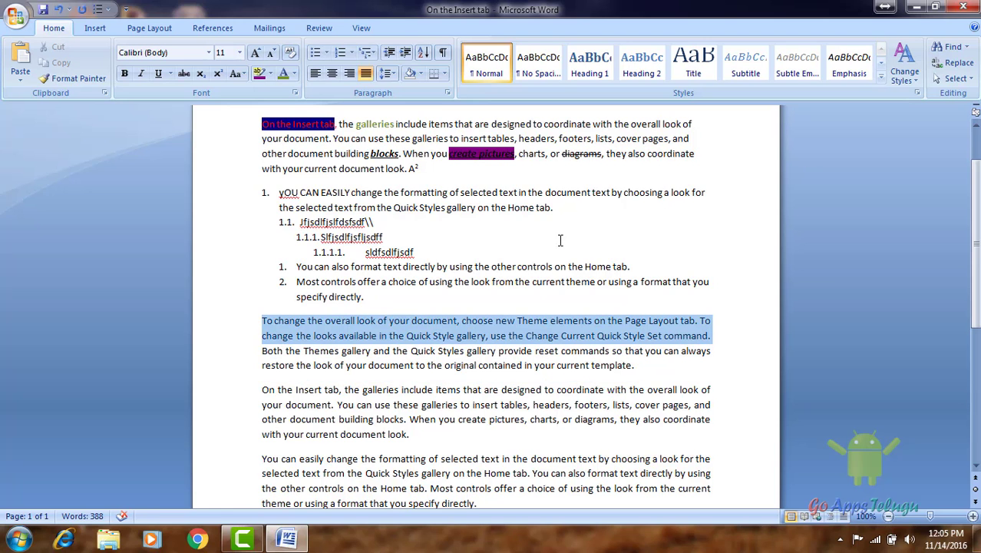
# Apply line spacings 2.5, 3.0, 1.5 and 2.0 in turn, then restore 1.15
pyautogui.click(386, 73)
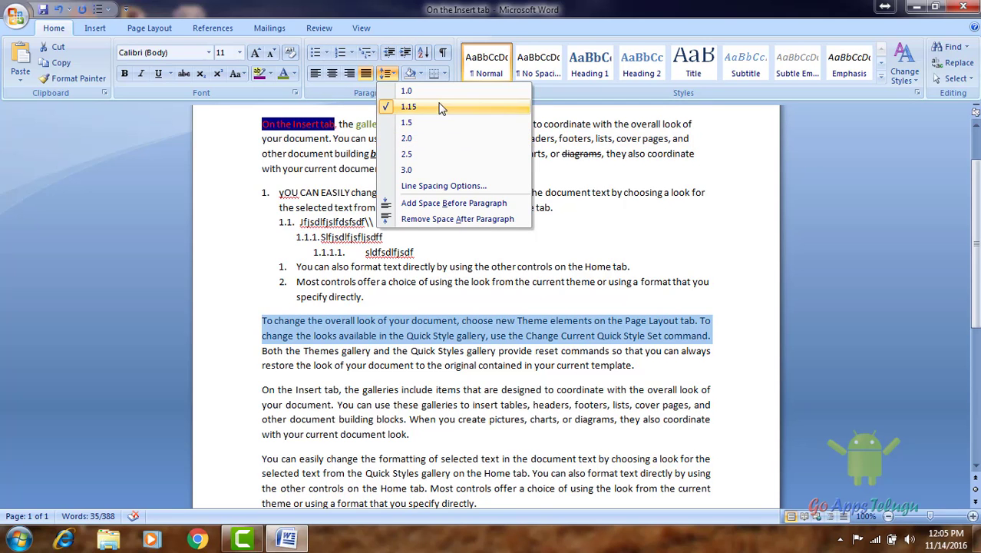
pyautogui.click(424, 154)
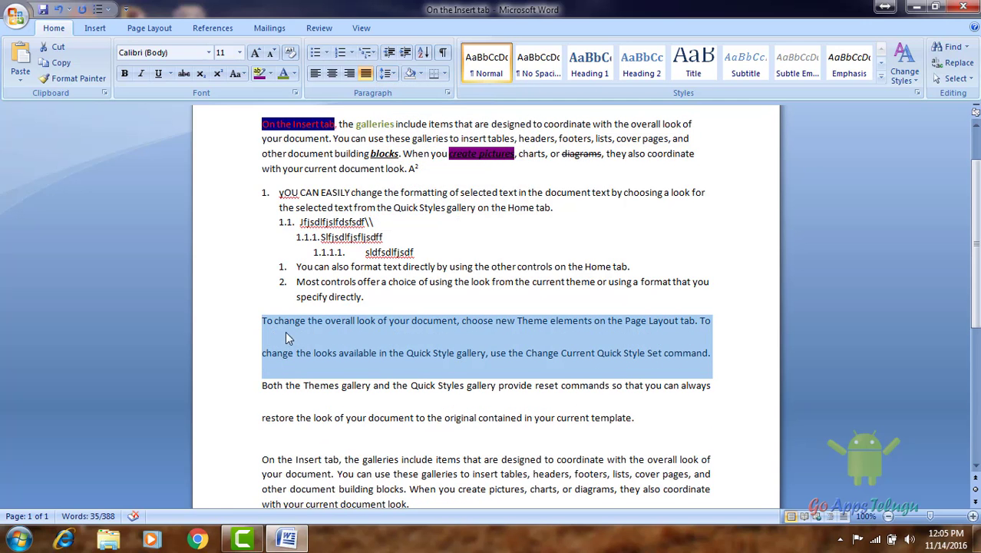
pyautogui.click(388, 73)
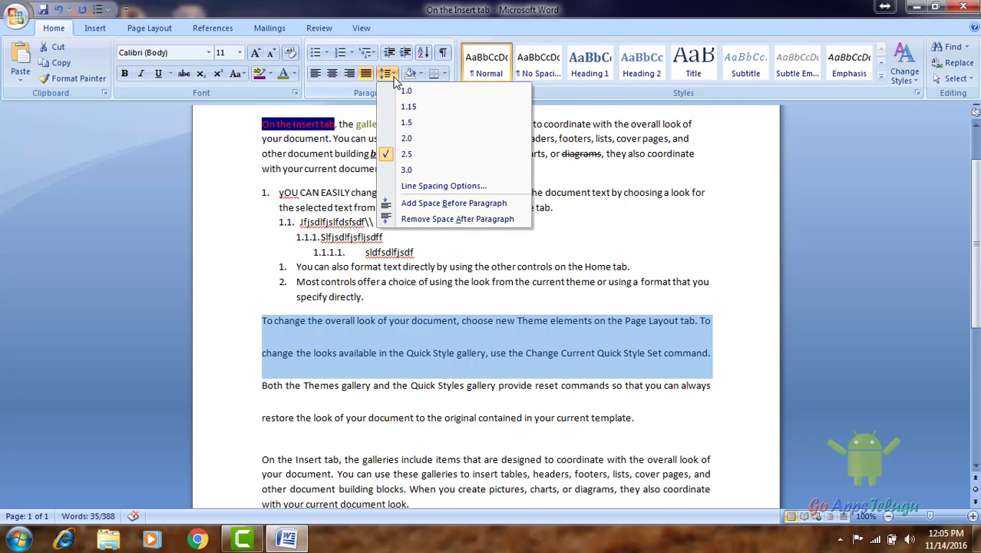
pyautogui.click(413, 170)
pyautogui.click(388, 73)
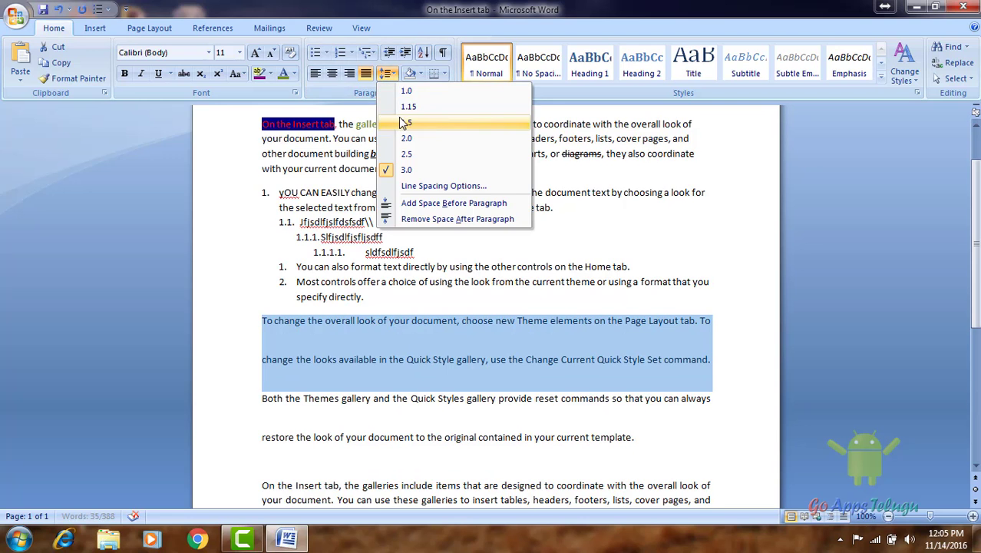
pyautogui.click(403, 124)
pyautogui.click(388, 73)
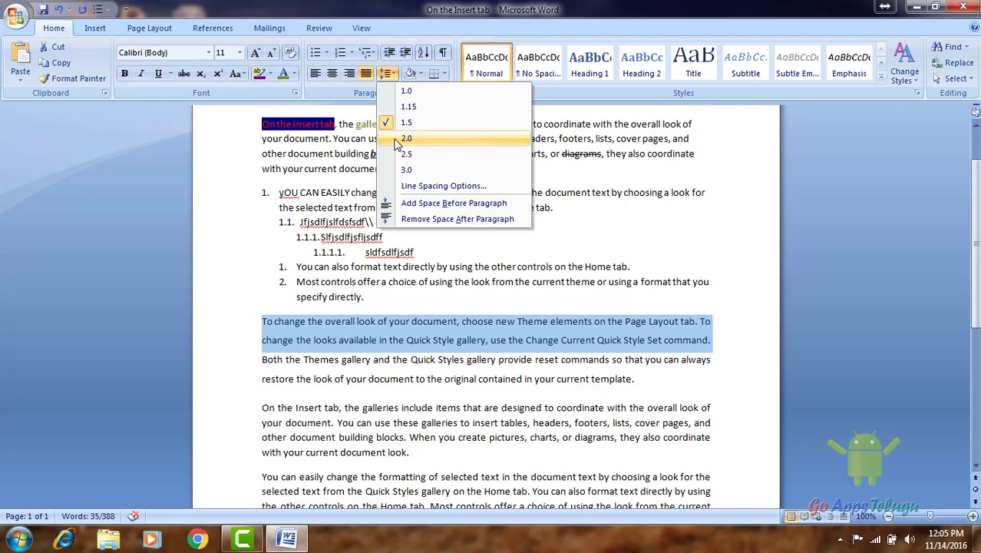
pyautogui.click(403, 140)
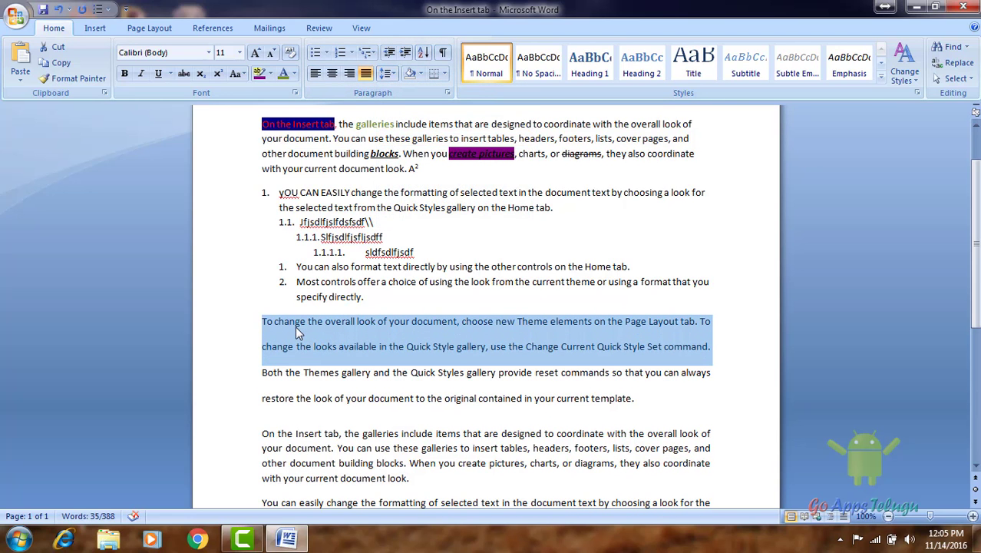
pyautogui.click(388, 73)
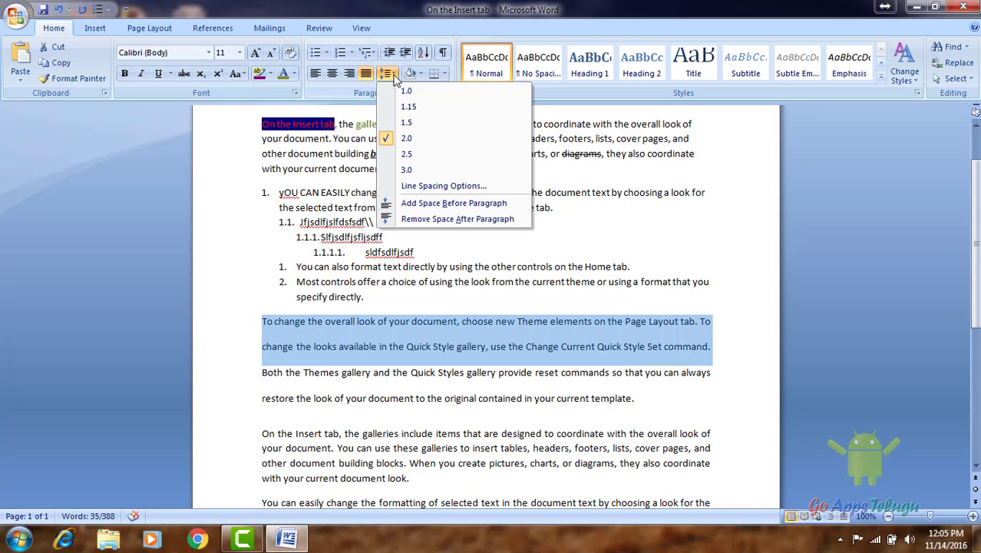
pyautogui.click(408, 107)
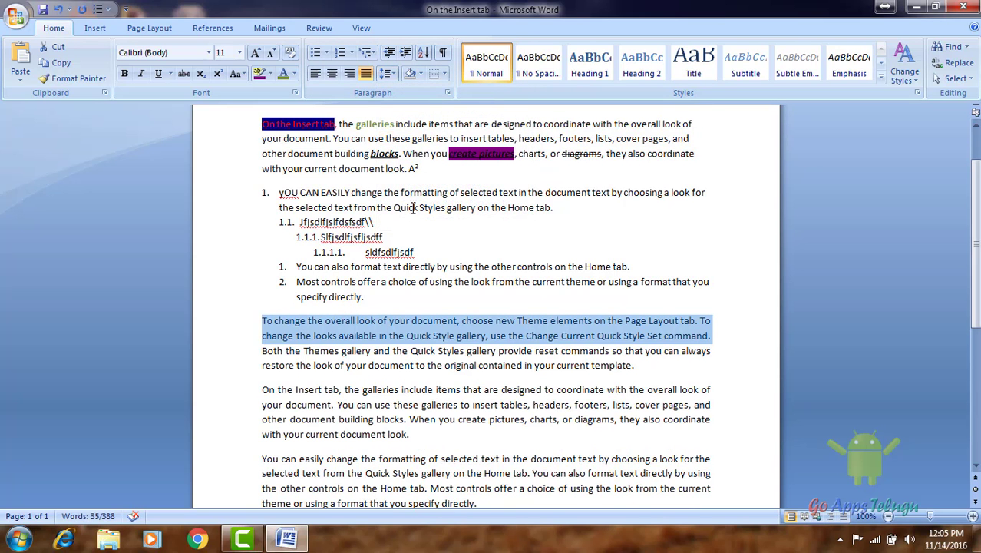
# Shade the lines from 'To change' through 'command.' in the standard blue colour
pyautogui.click(421, 73)
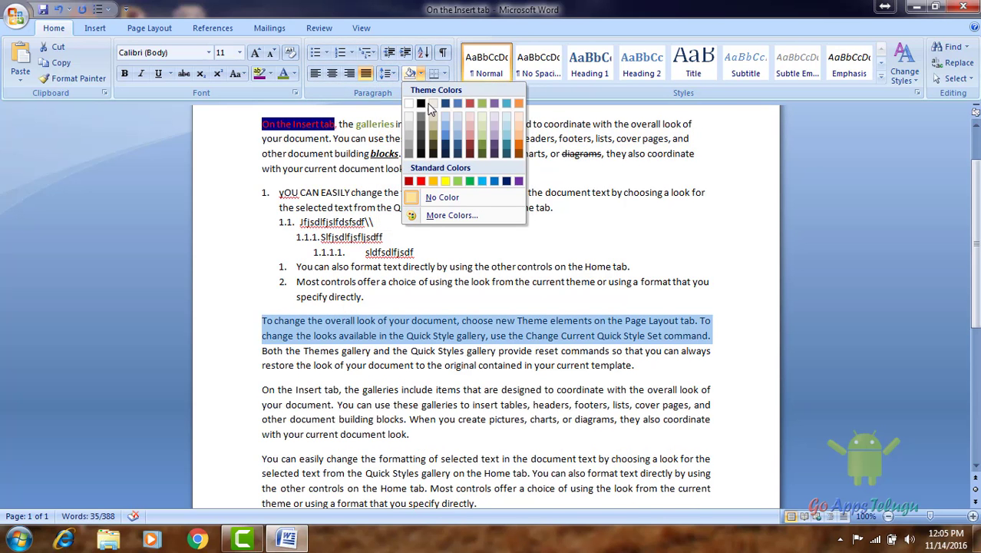
pyautogui.click(263, 321)
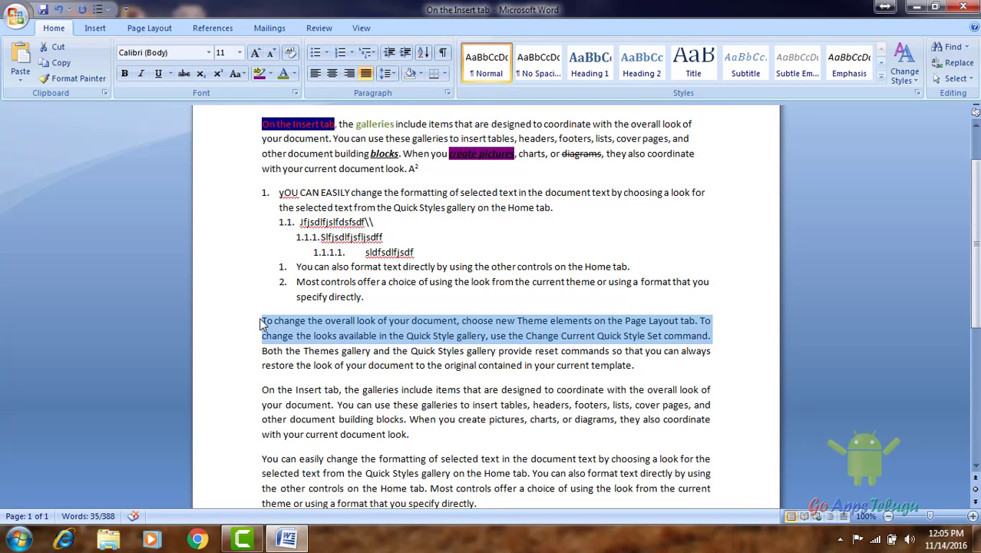
pyautogui.click(263, 321)
pyautogui.moveTo(263, 321); pyautogui.dragTo(708, 336)
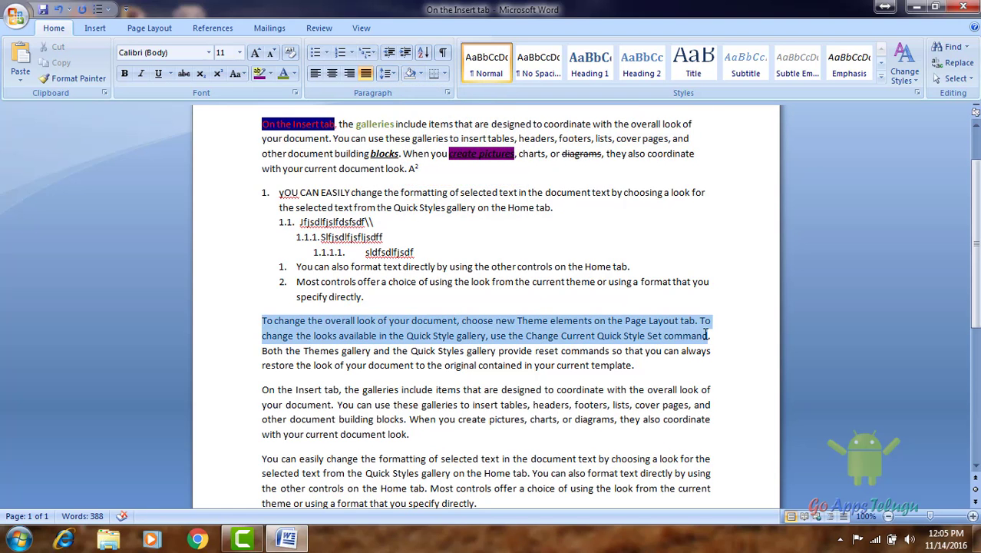
pyautogui.click(421, 73)
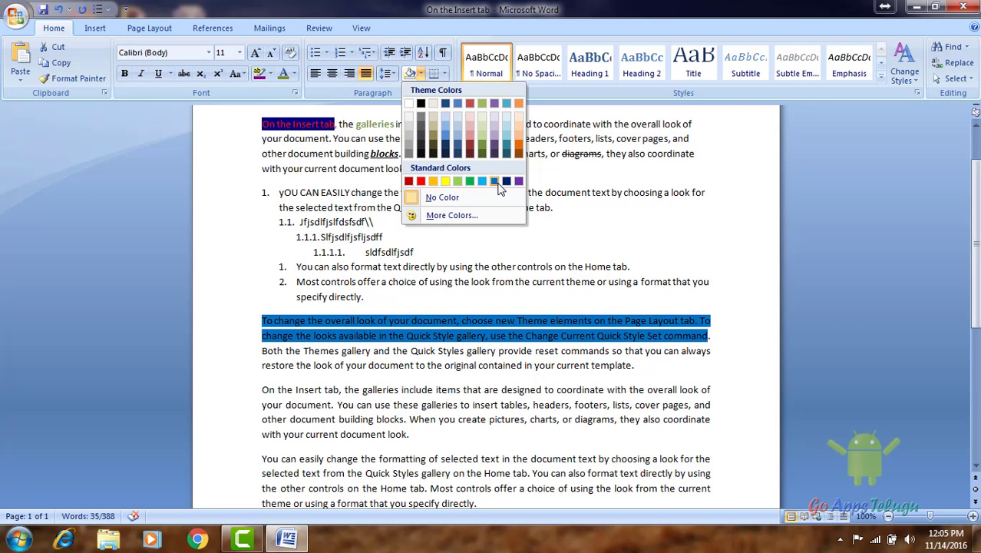
pyautogui.click(389, 335)
pyautogui.click(388, 365)
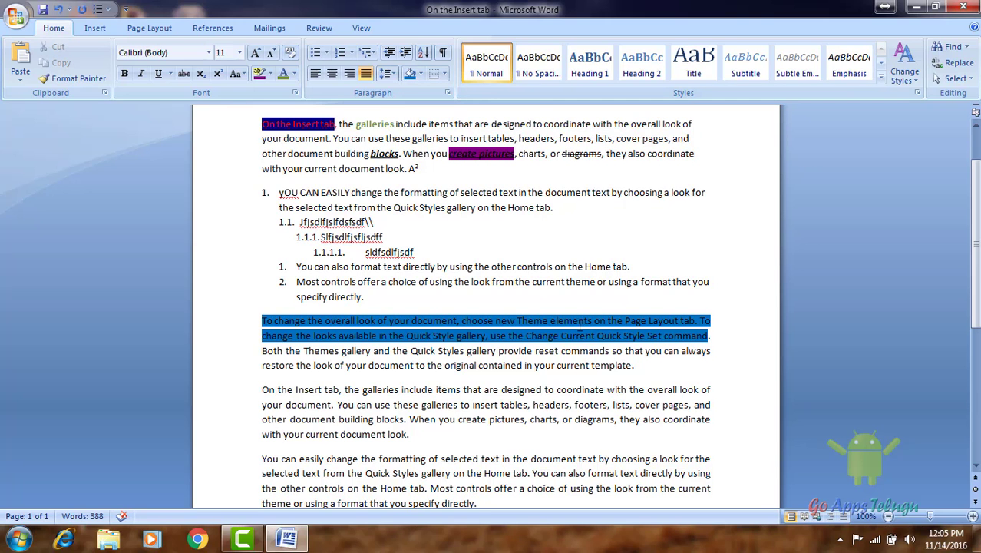
pyautogui.moveTo(262, 320); pyautogui.dragTo(645, 367)
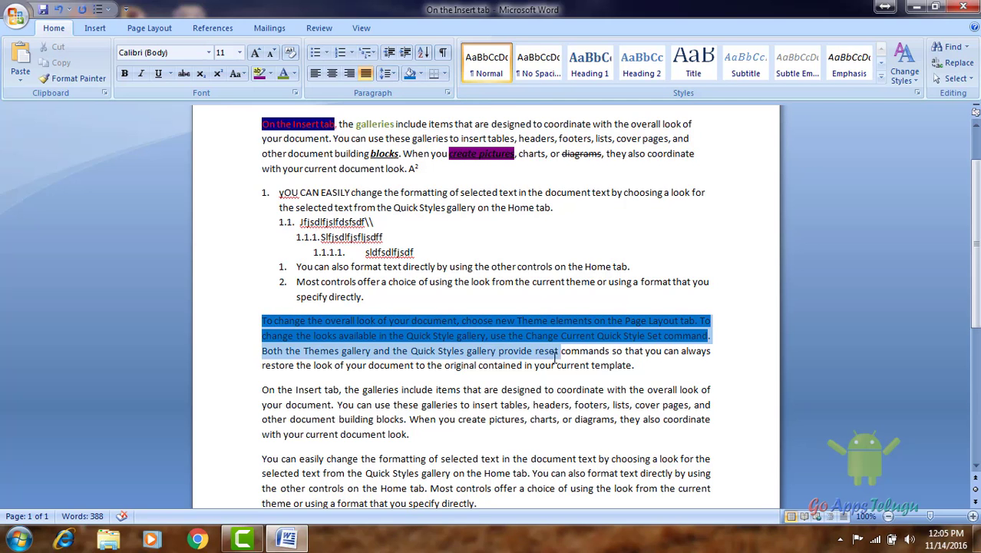
# Apply an outside border box to the selected 'To change the overall look' paragraph
pyautogui.click(444, 75)
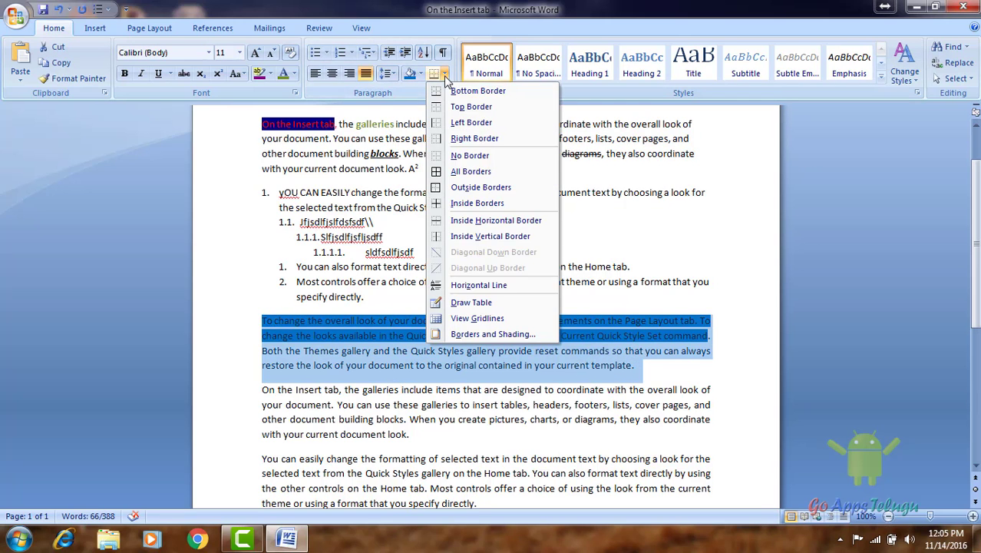
pyautogui.click(463, 175)
pyautogui.click(304, 352)
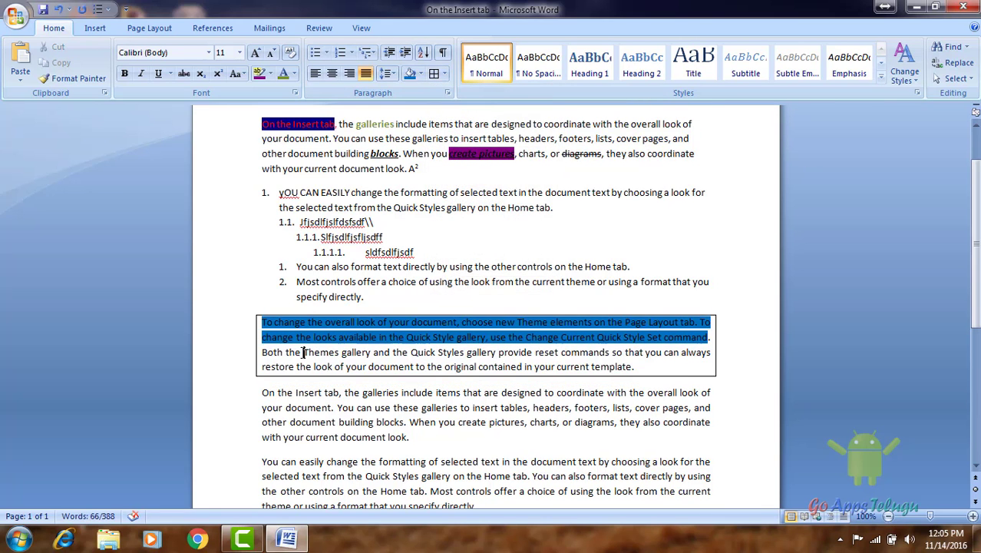
pyautogui.click(446, 76)
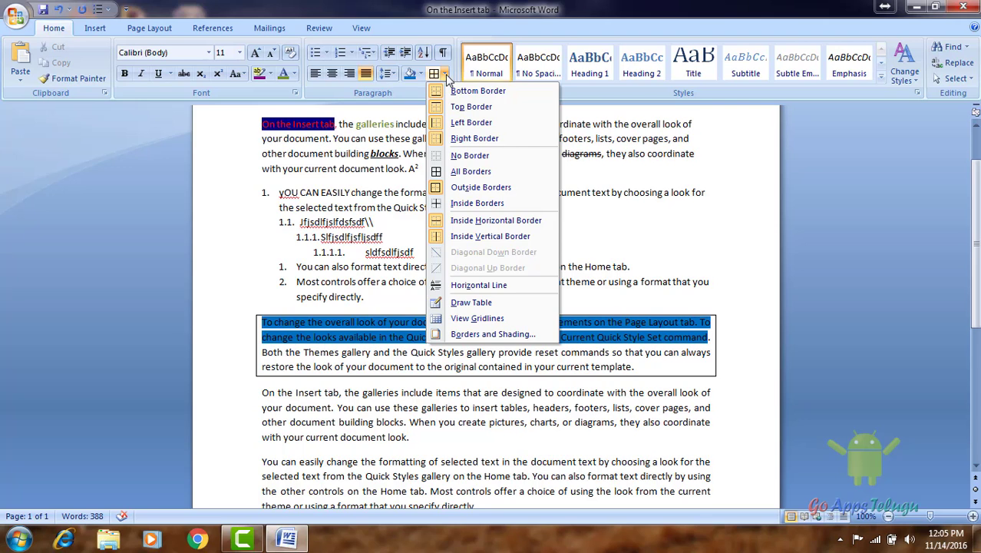
pyautogui.click(448, 76)
pyautogui.click(450, 75)
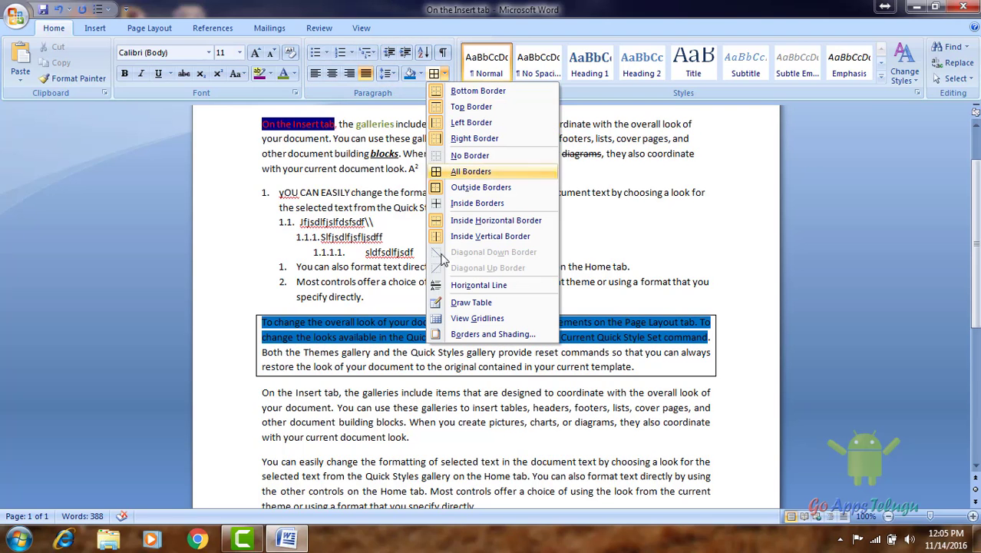
pyautogui.click(356, 352)
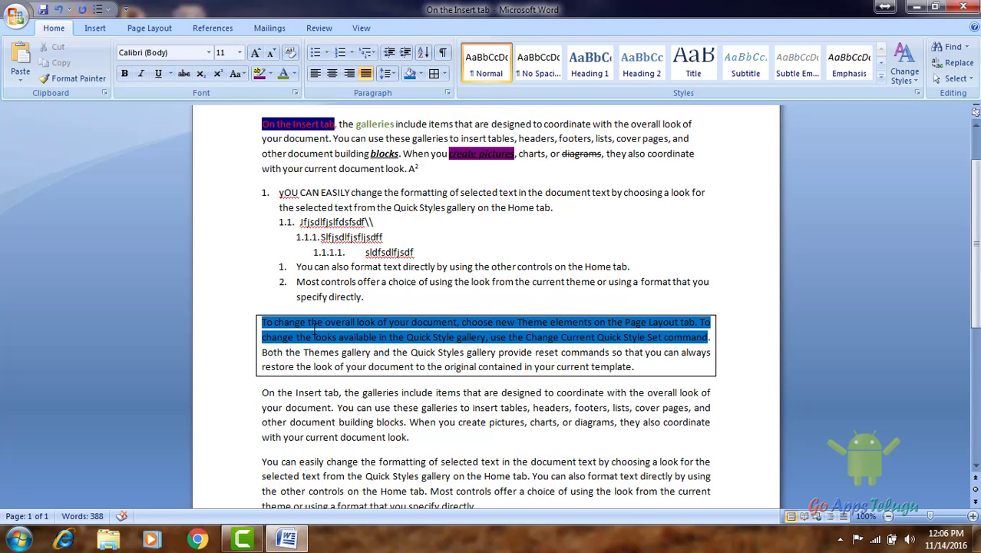
pyautogui.scroll(2, 314, 328)
pyautogui.moveTo(264, 193); pyautogui.dragTo(404, 251)
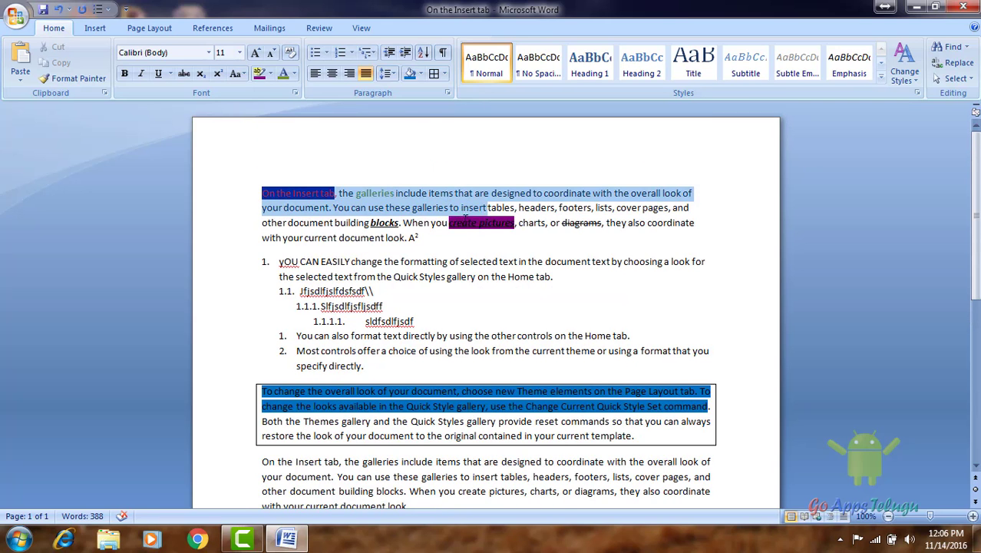